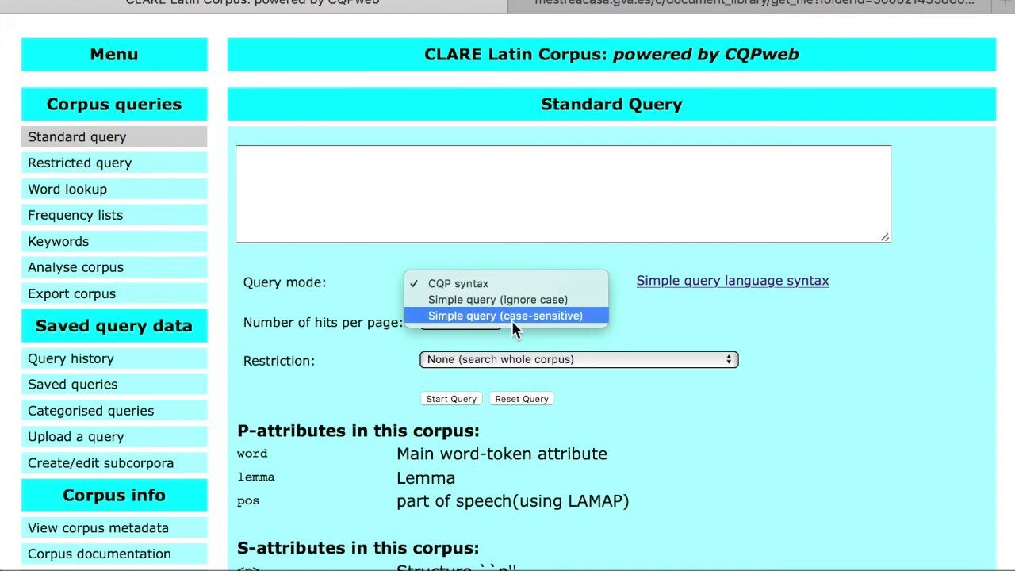
# - Examine the Restricted Query form, its available query modes and the CQP syntax guide in the other open document
pyautogui.click(113, 138)
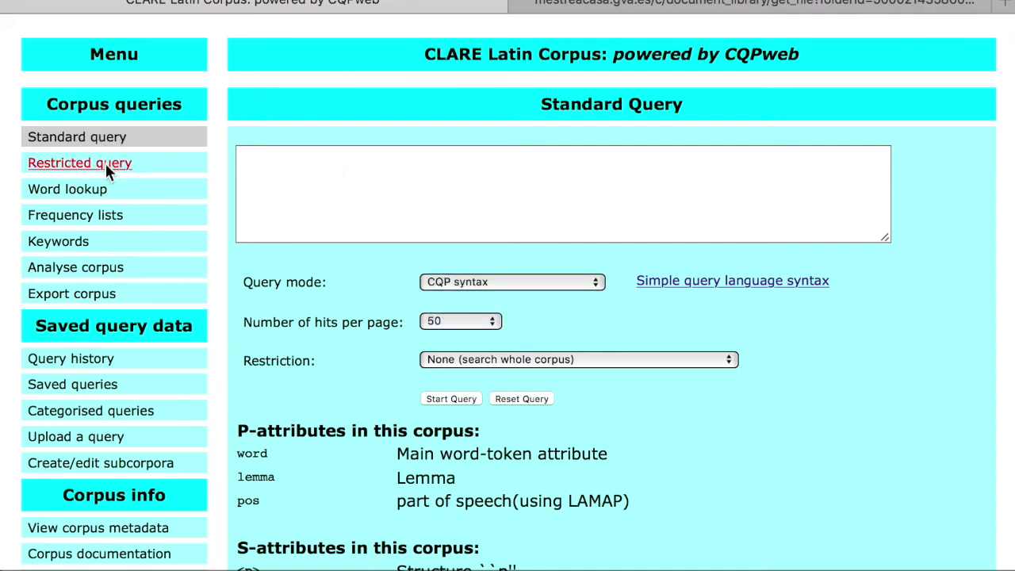
pyautogui.click(105, 163)
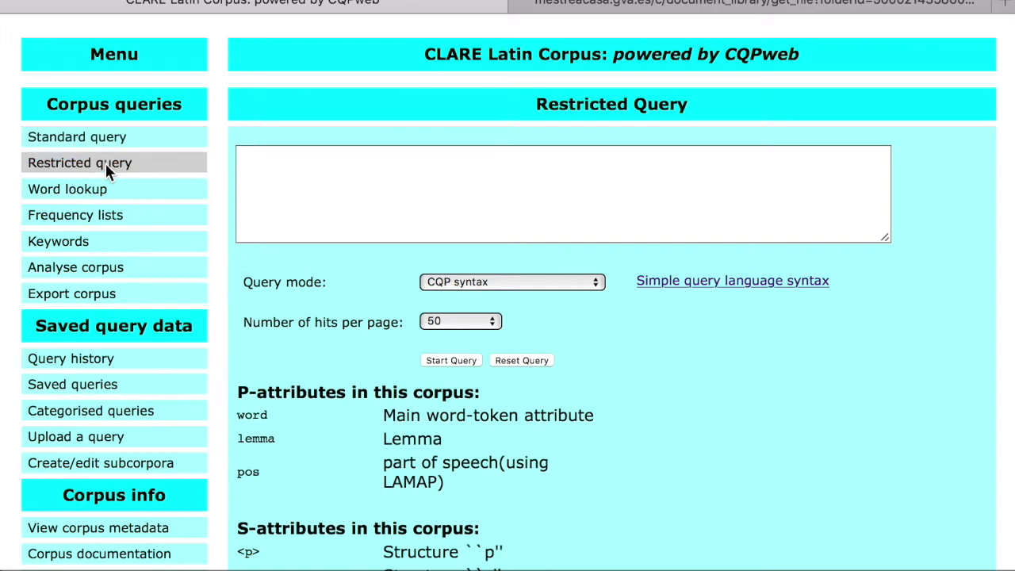
pyautogui.click(720, 6)
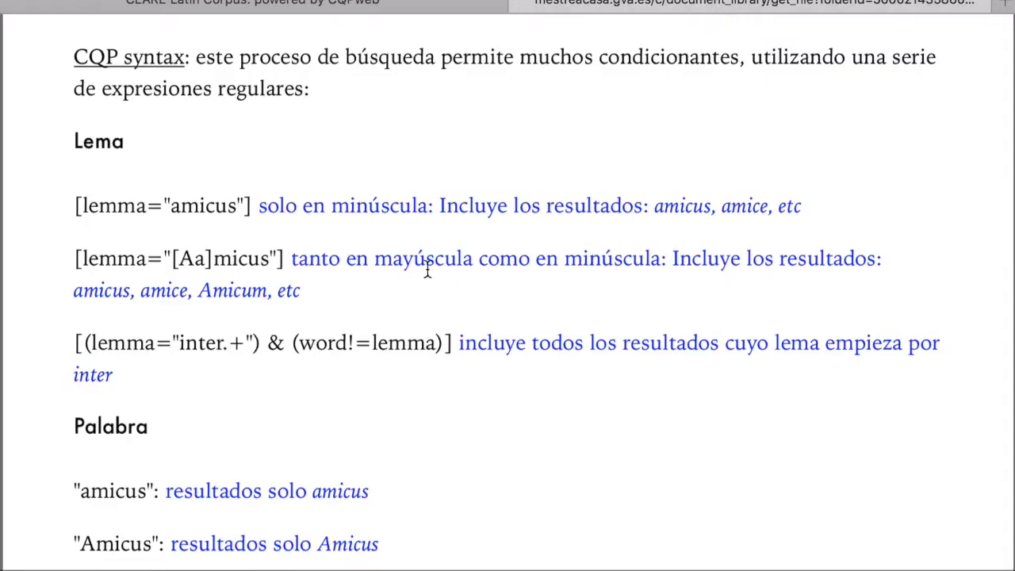
pyautogui.click(305, 6)
pyautogui.click(598, 284)
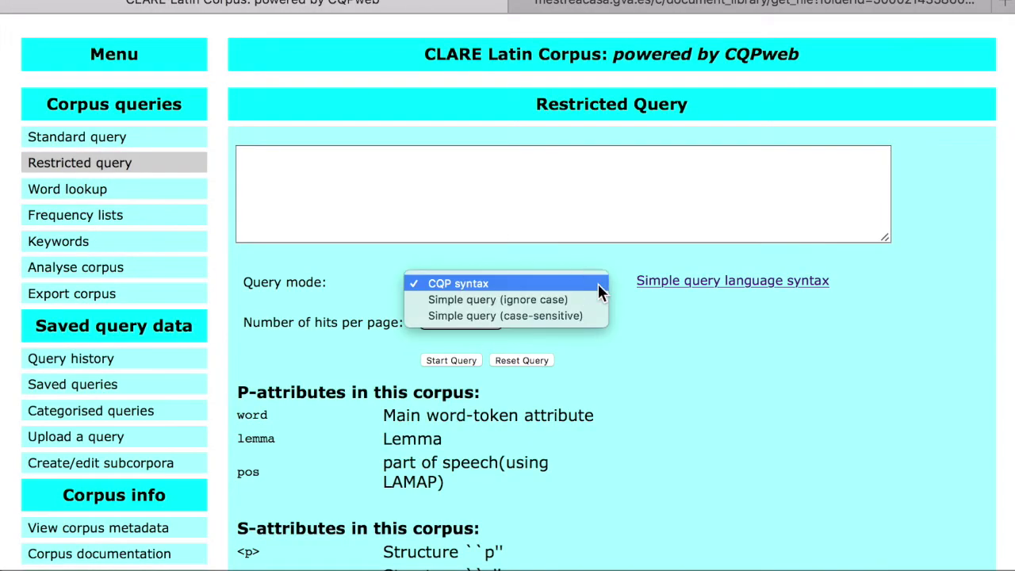
pyautogui.click(454, 283)
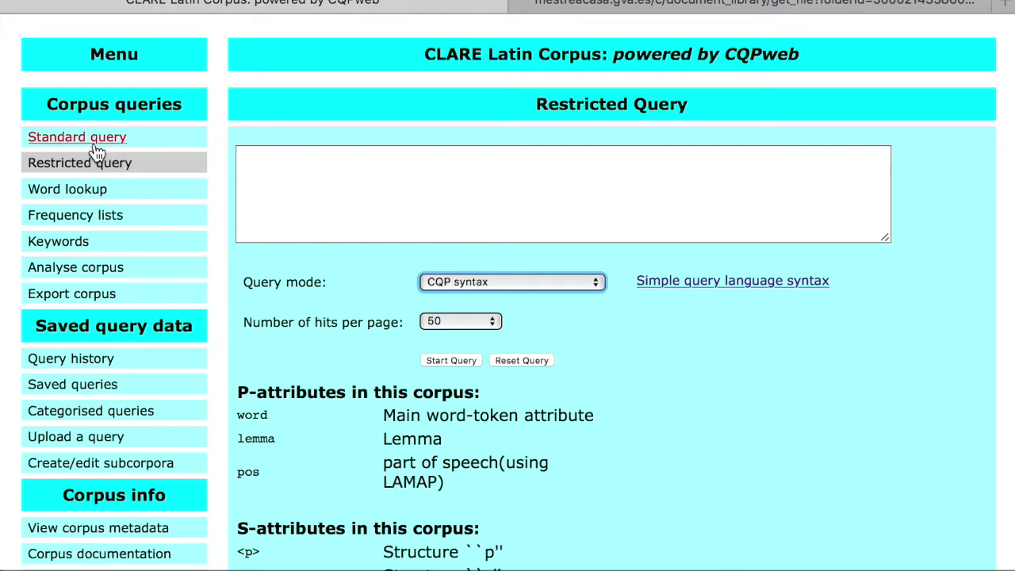
pyautogui.click(580, 284)
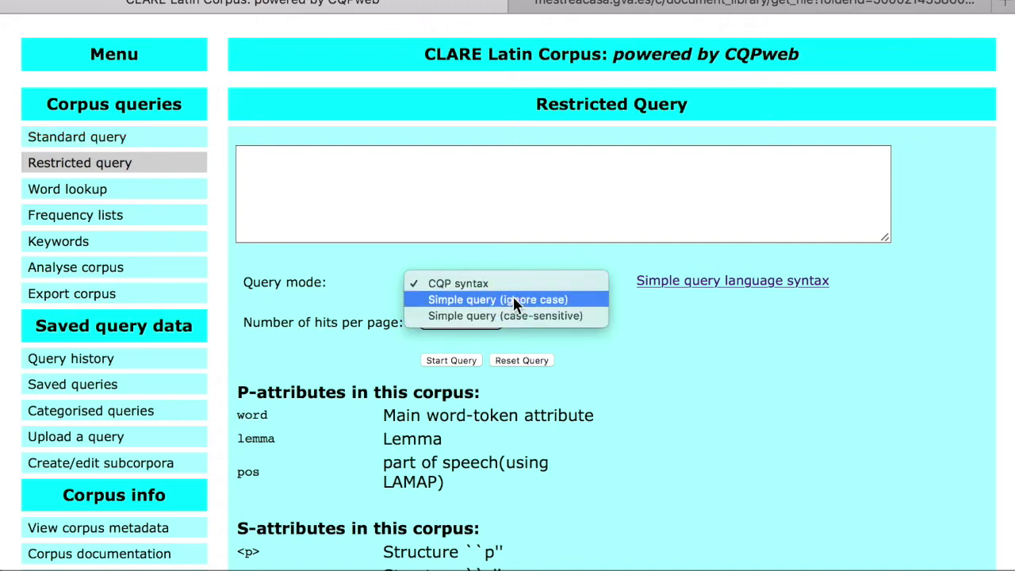
pyautogui.click(157, 146)
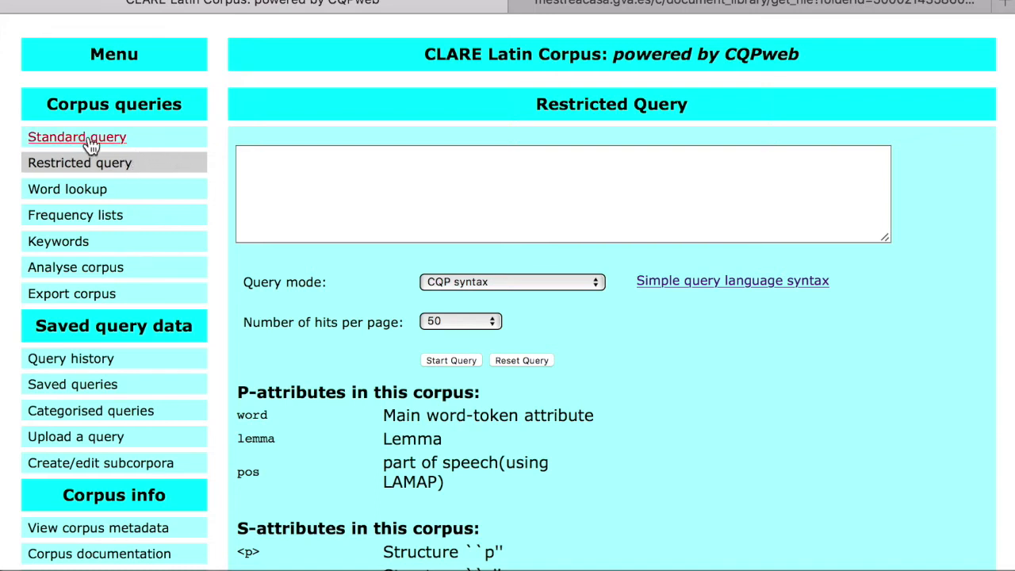
# - Run a Standard Query for "populus" in CQP syntax across the whole corpus with 50 hits per page
pyautogui.click(102, 137)
pyautogui.click(266, 158)
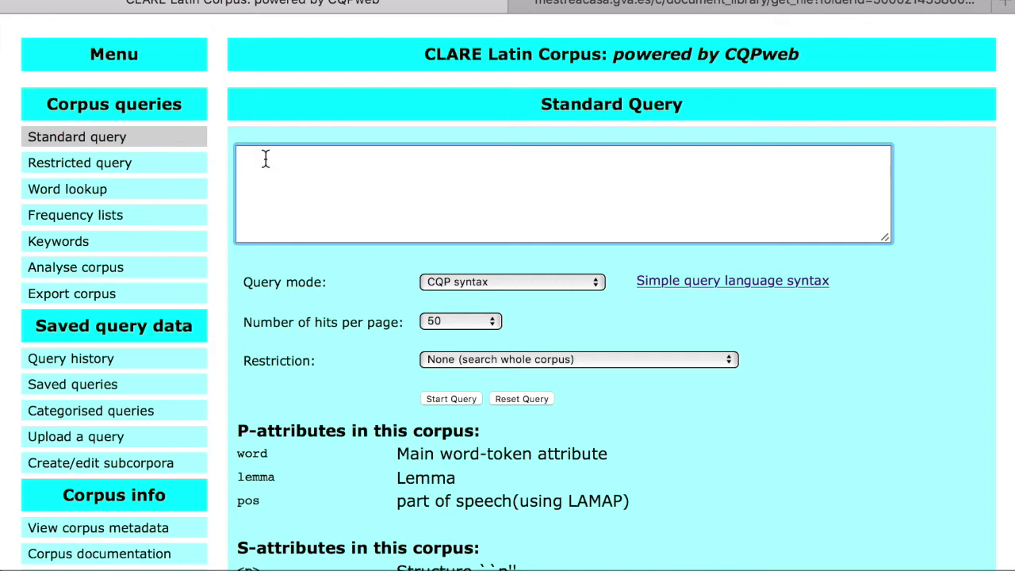
pyautogui.write('"populus"')
pyautogui.click(452, 401)
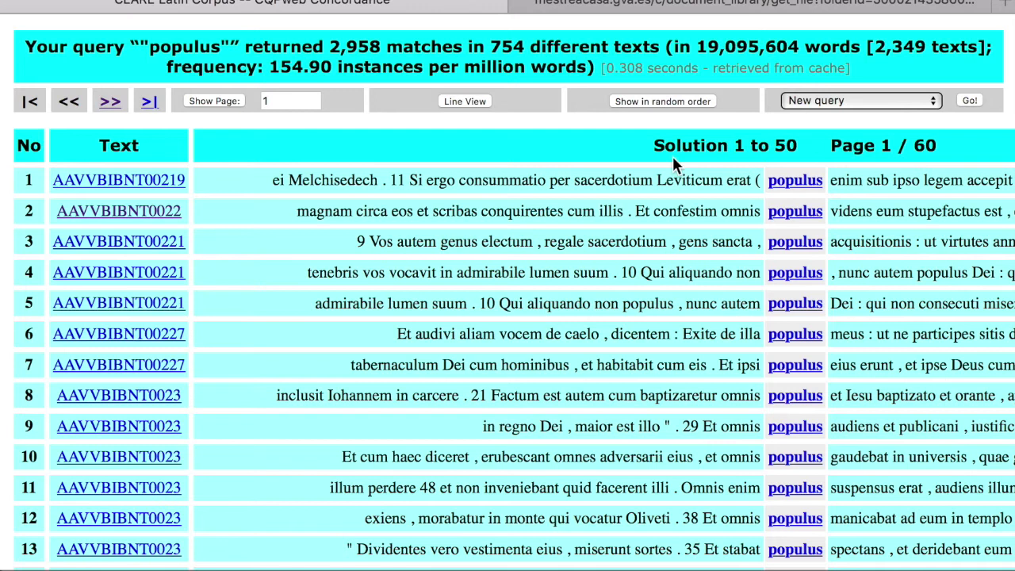
# - Compare the populus concordance in Line View and KWIC View, and in random and corpus order
pyautogui.hscroll(2, 672, 156)
pyautogui.hscroll(-2, 673, 157)
pyautogui.hscroll(1, 512, 144)
pyautogui.hscroll(-1, 510, 145)
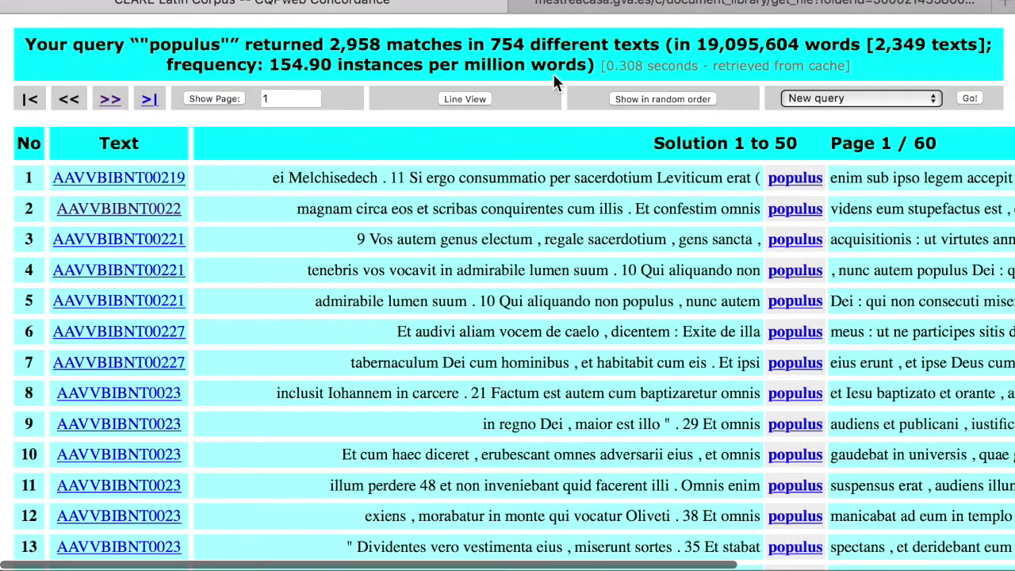
pyautogui.click(476, 101)
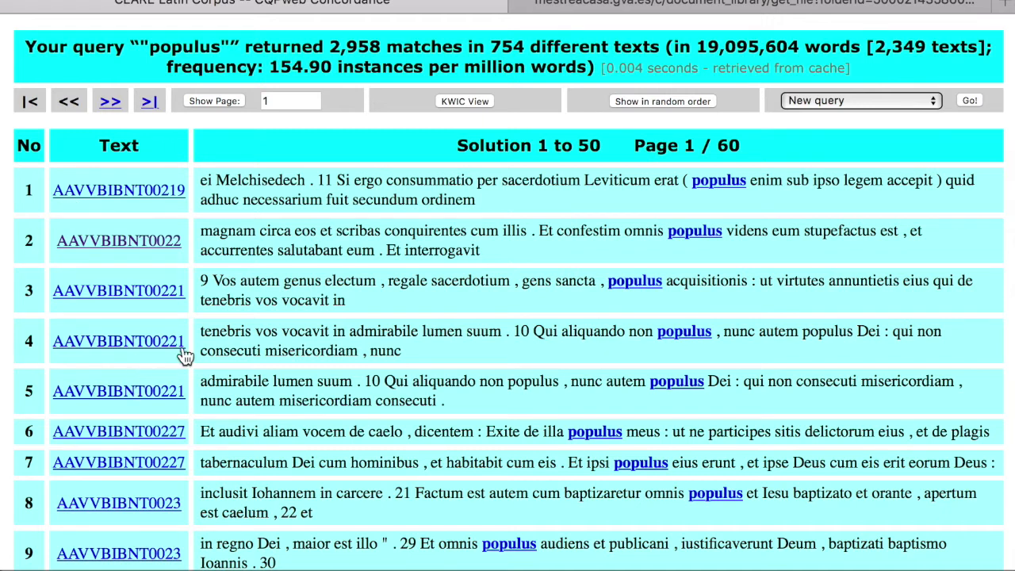
pyautogui.click(469, 100)
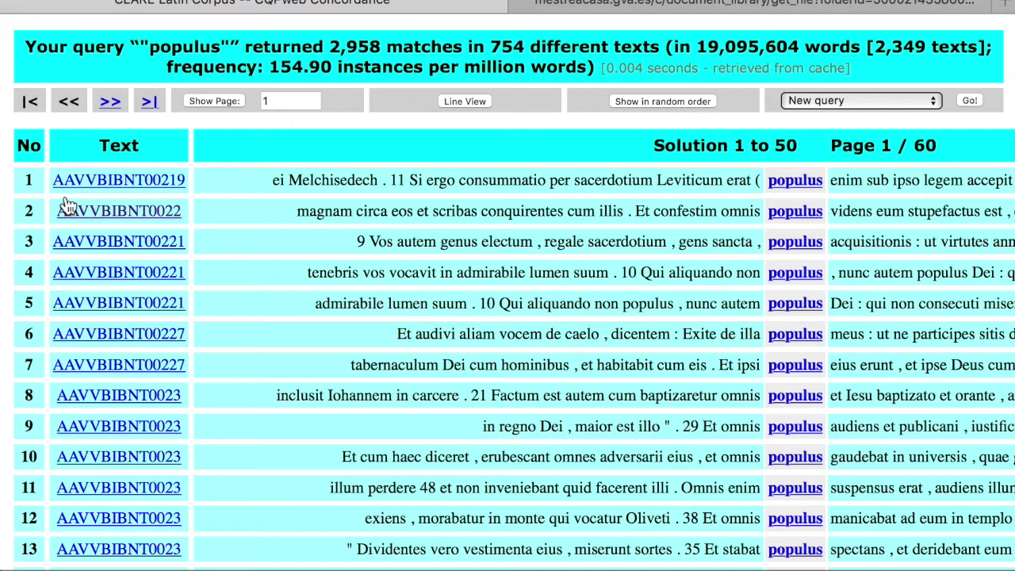
pyautogui.click(660, 97)
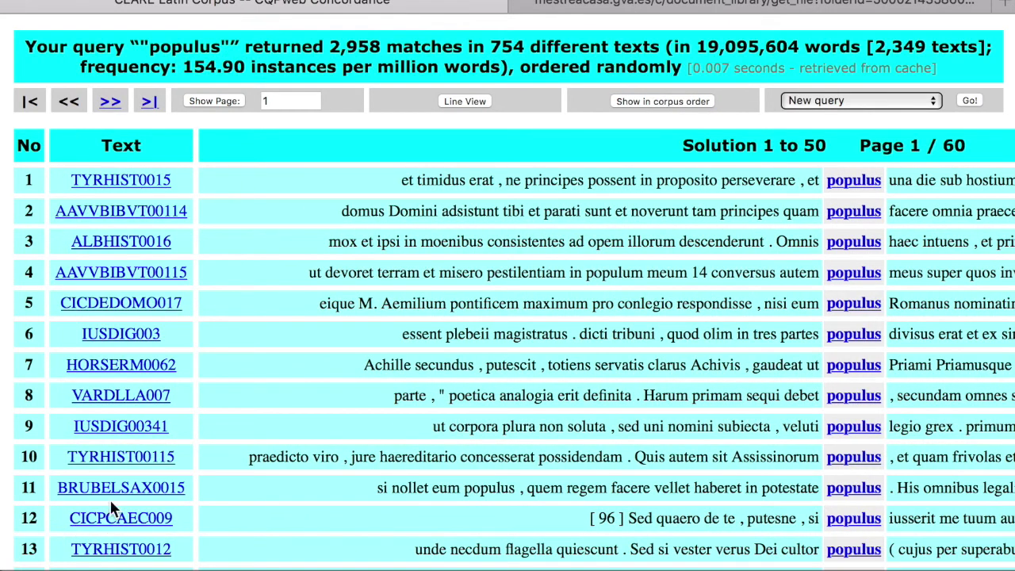
pyautogui.click(663, 100)
pyautogui.click(932, 102)
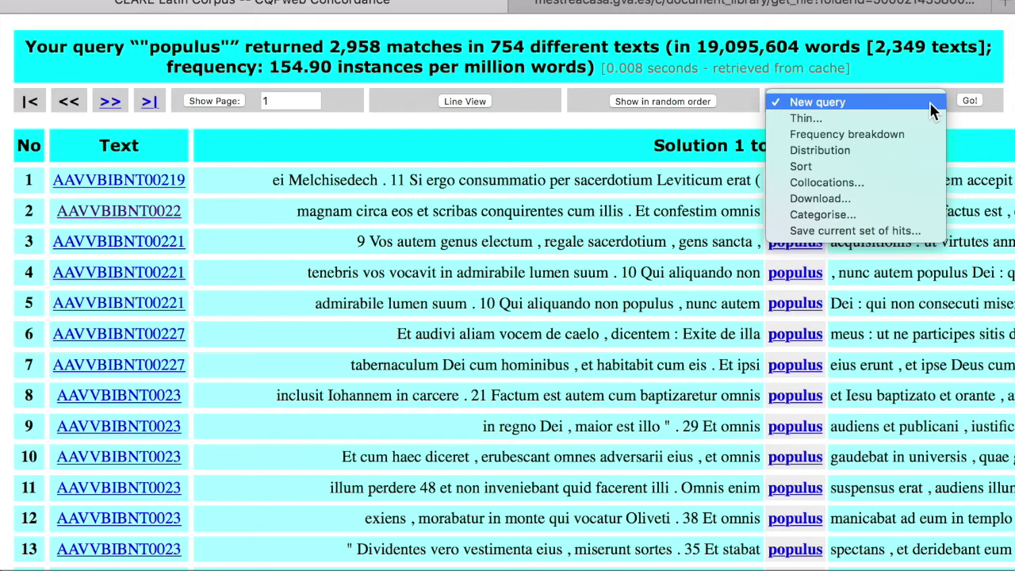
pyautogui.click(810, 119)
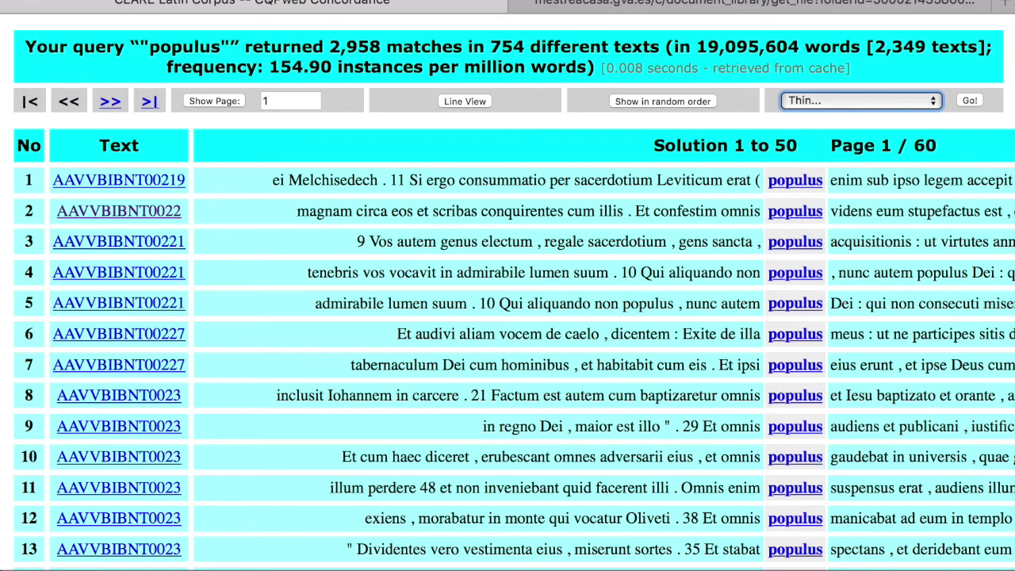
pyautogui.click(840, 101)
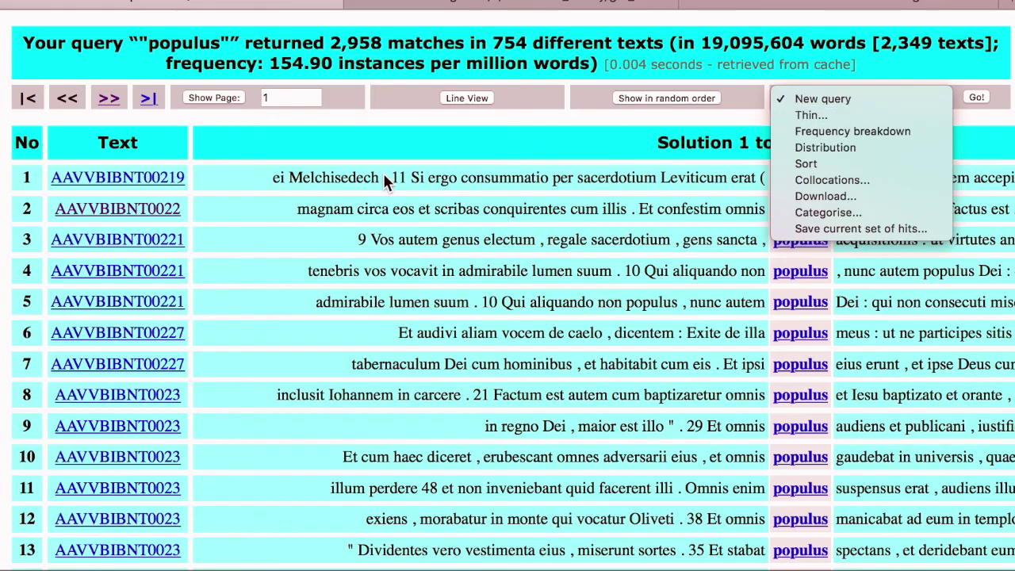
pyautogui.click(417, 270)
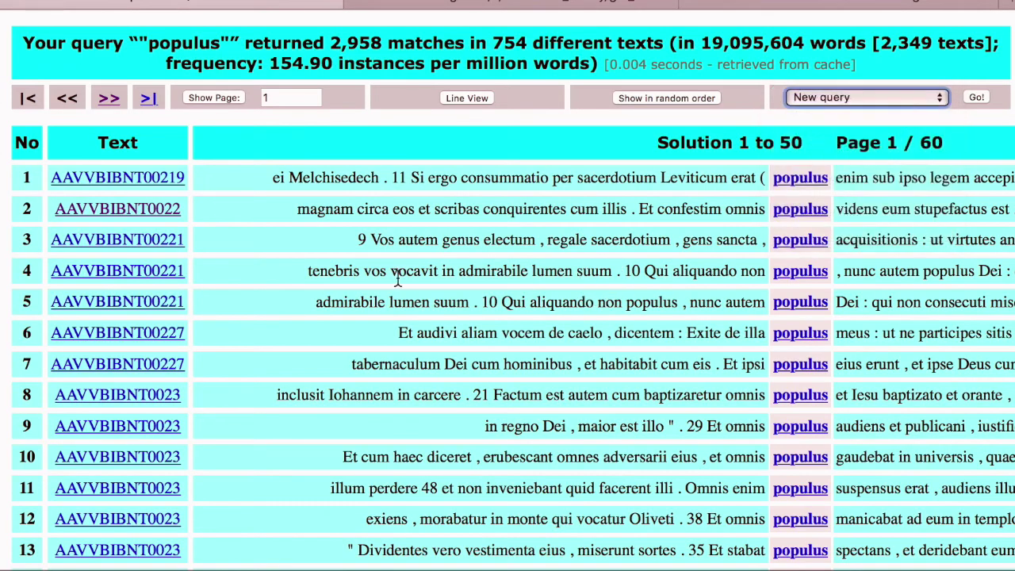
# - Browse the first pages of the populus concordance and go to the last page of results
pyautogui.scroll(-10, 413, 271)
pyautogui.scroll(-2, 408, 274)
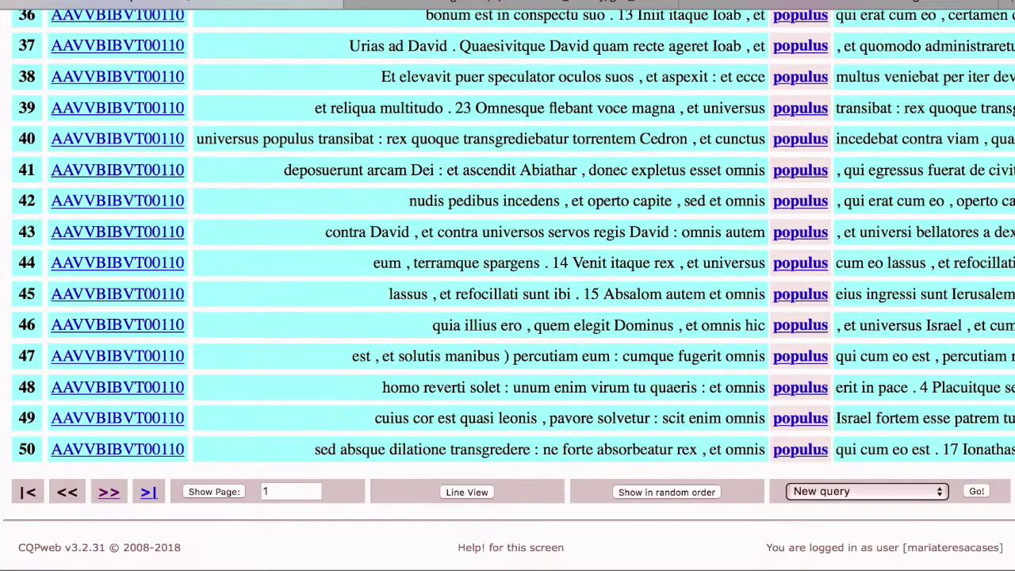
pyautogui.click(108, 493)
pyautogui.scroll(-10, 184, 443)
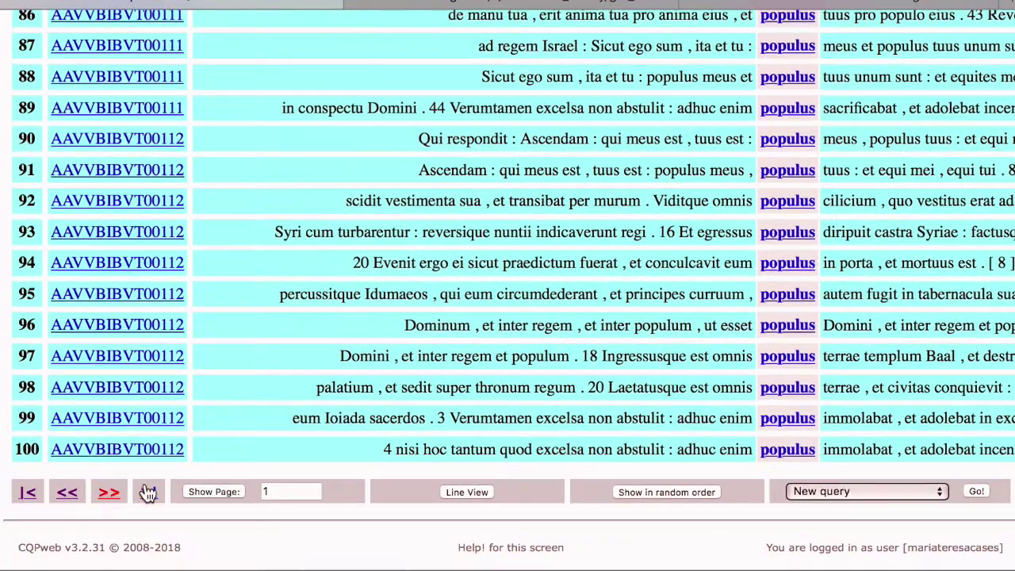
pyautogui.click(148, 492)
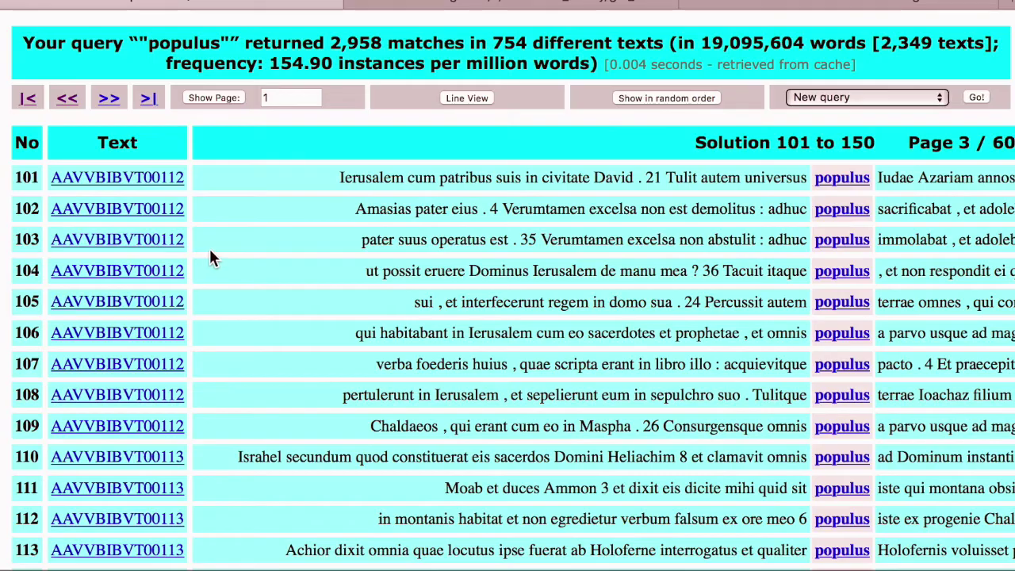
pyautogui.scroll(-10, 191, 317)
pyautogui.scroll(-5, 190, 319)
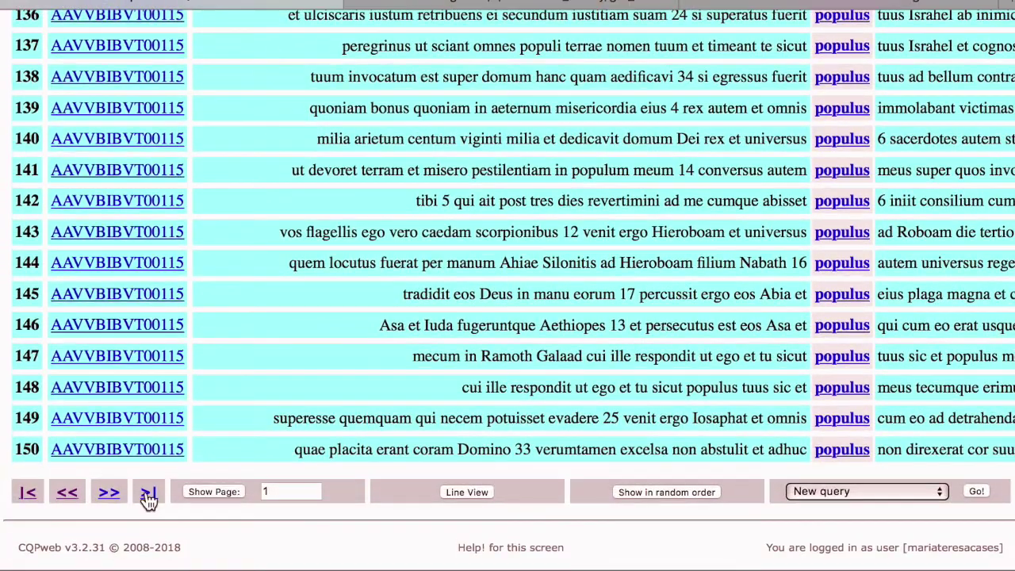
pyautogui.click(163, 491)
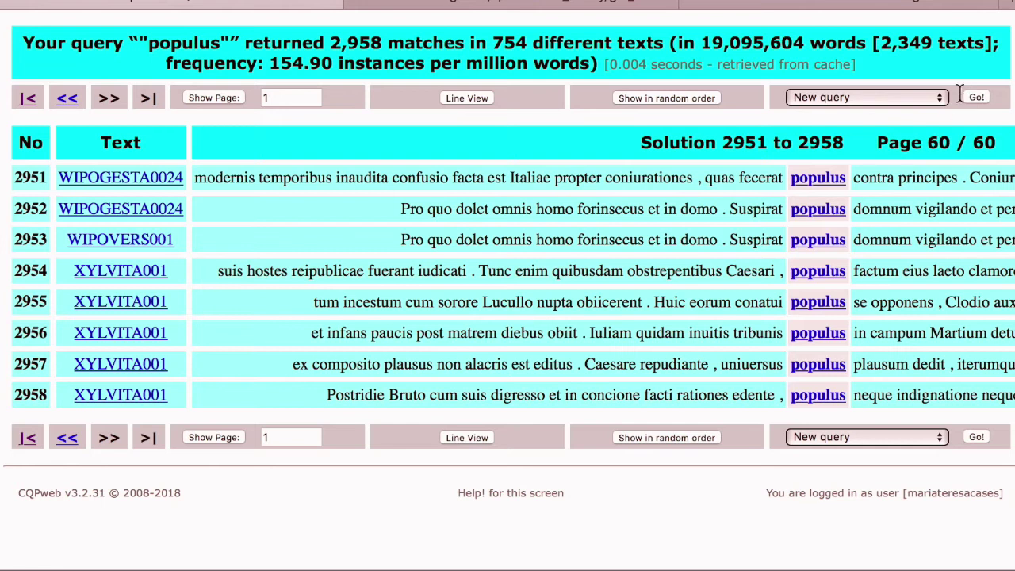
# - Thin the populus query to 50 instances using the random (selection is reproducible) method
pyautogui.click(939, 98)
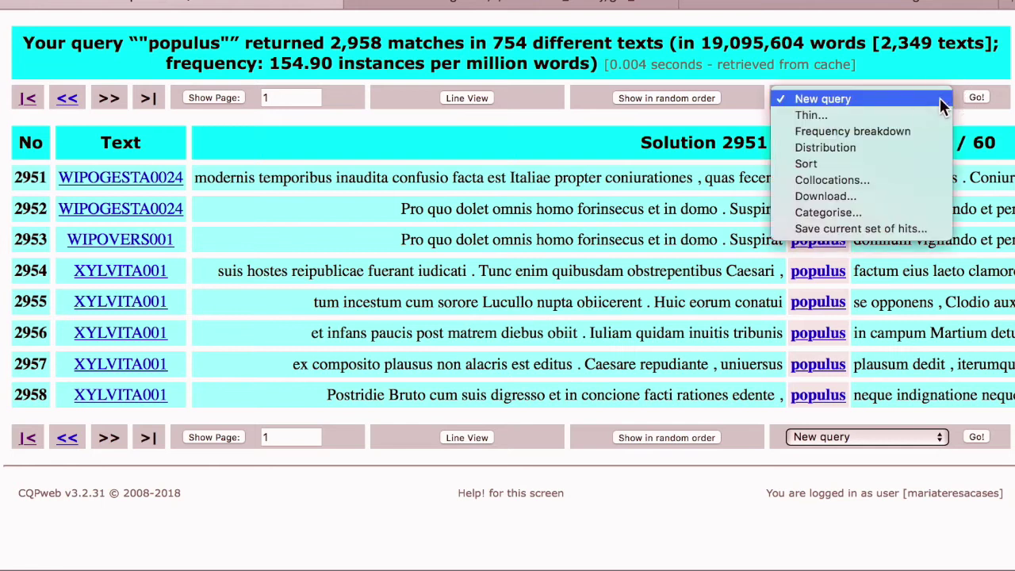
pyautogui.click(854, 121)
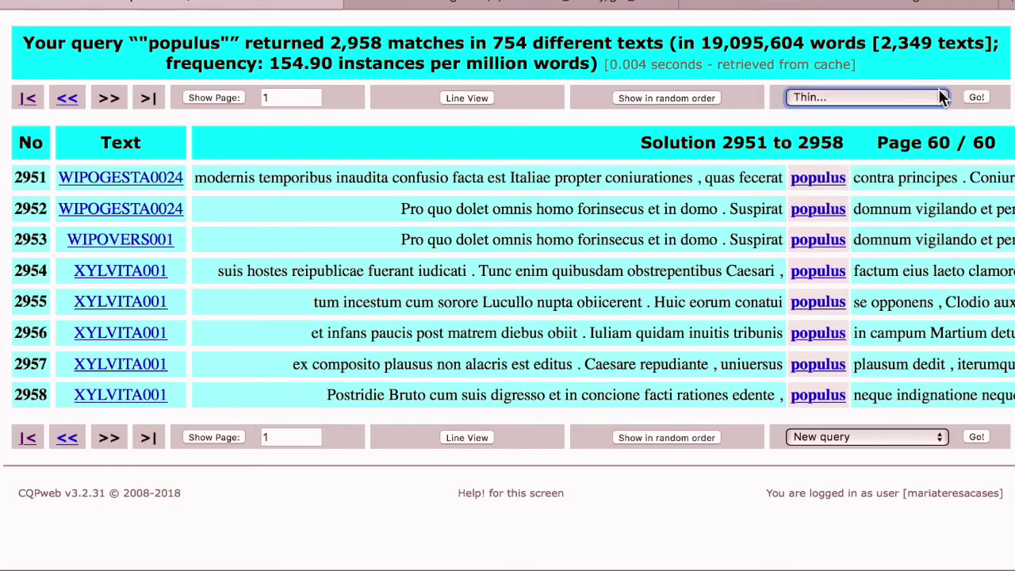
pyautogui.click(981, 100)
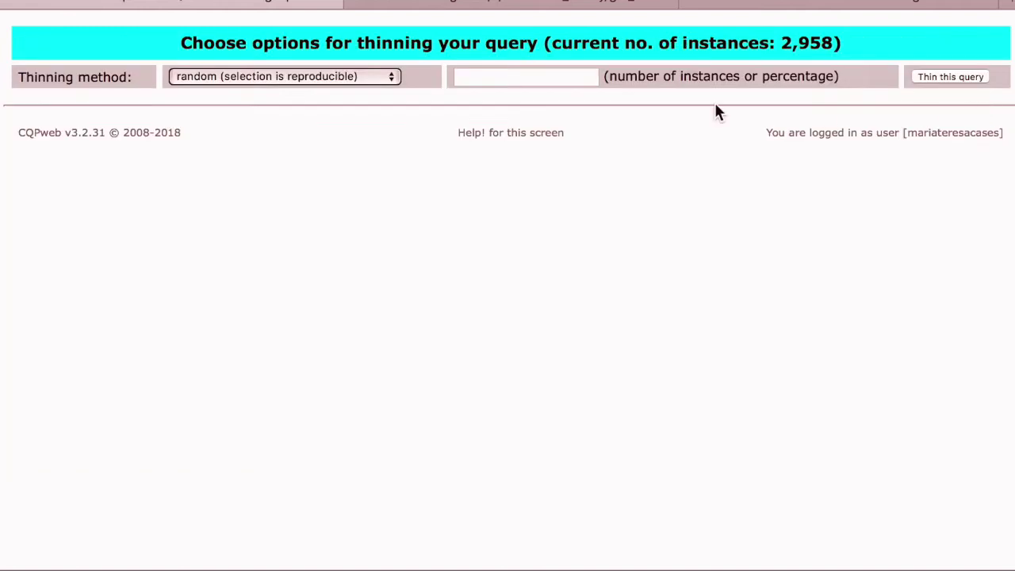
pyautogui.click(525, 80)
pyautogui.write('50')
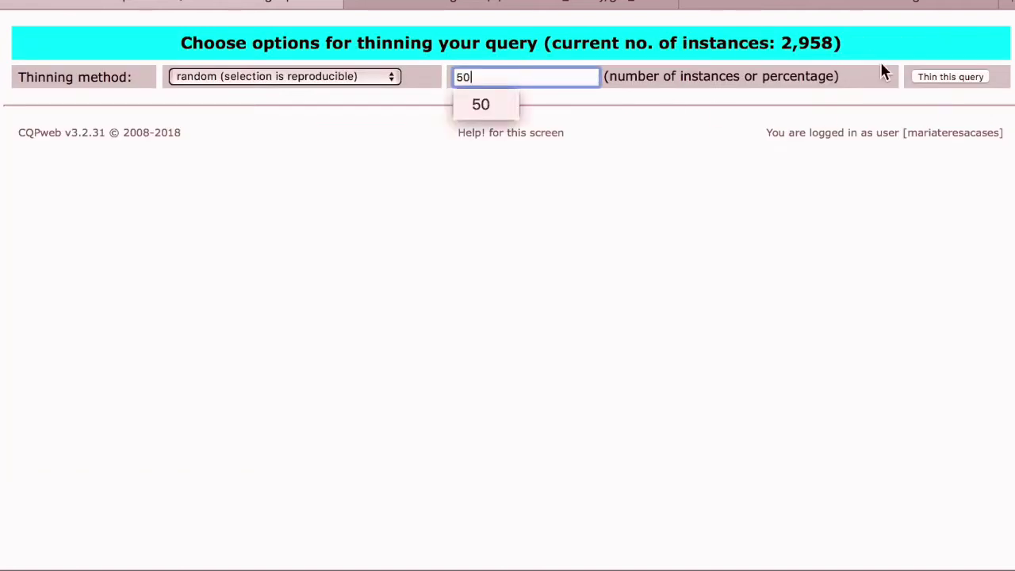
pyautogui.click(925, 80)
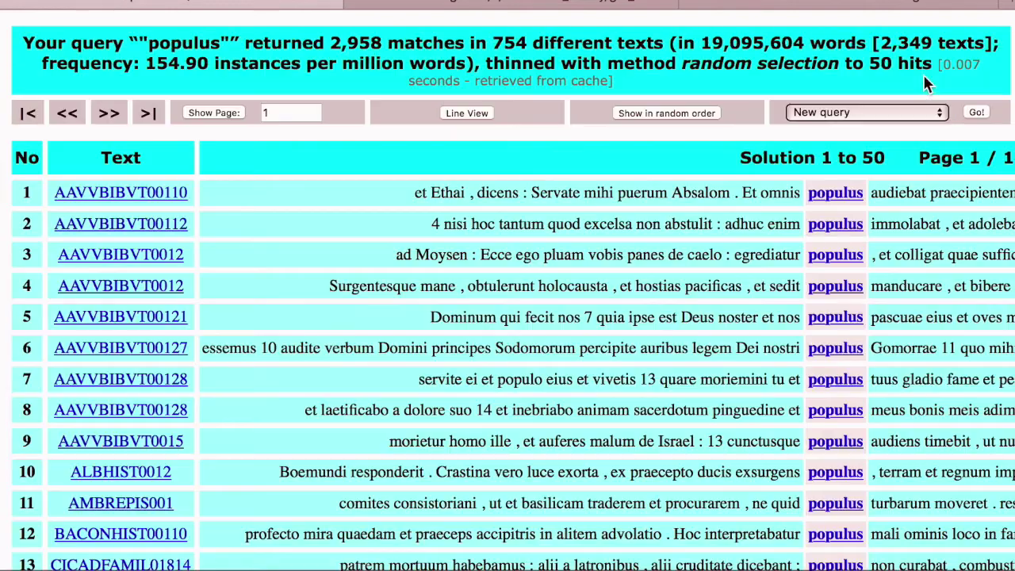
# - Review the thinned list of populus hits, including the context on both sides of the keyword
pyautogui.scroll(-9, 174, 224)
pyautogui.scroll(-10, 176, 220)
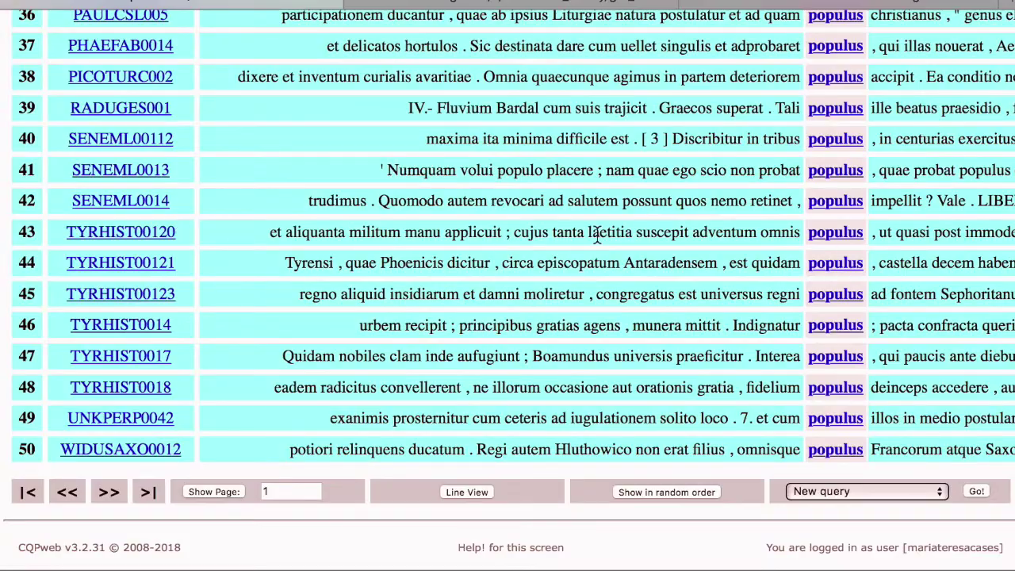
pyautogui.scroll(12, 615, 235)
pyautogui.scroll(10, 615, 234)
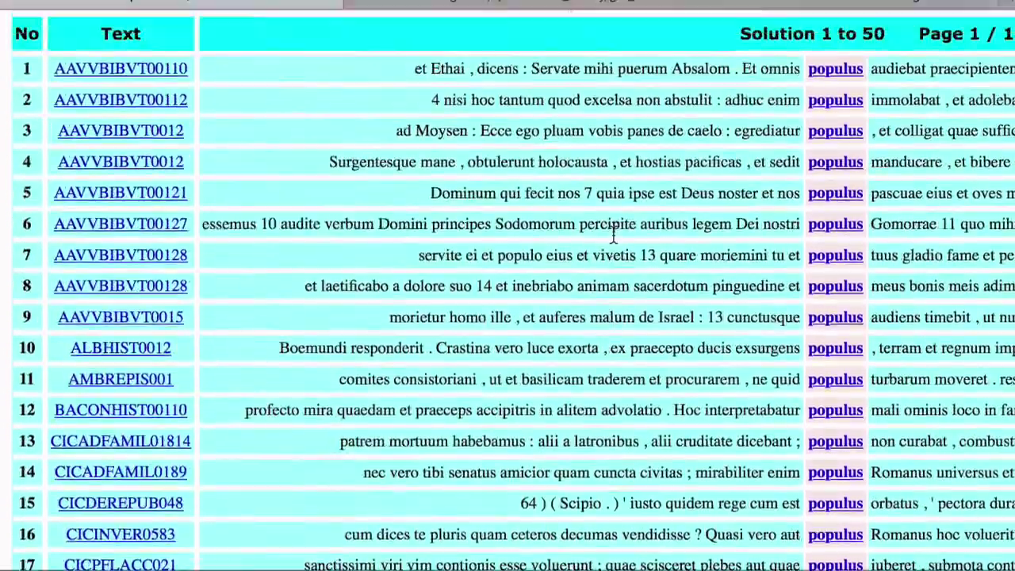
pyautogui.hscroll(2, 612, 231)
pyautogui.hscroll(-2, 616, 237)
pyautogui.scroll(-2, 616, 238)
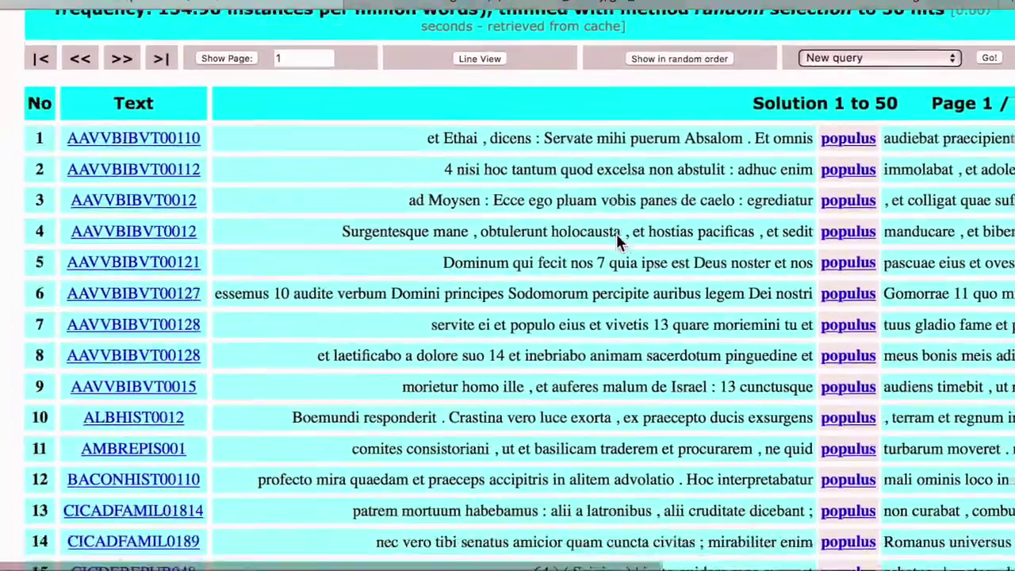
pyautogui.scroll(2, 519, 136)
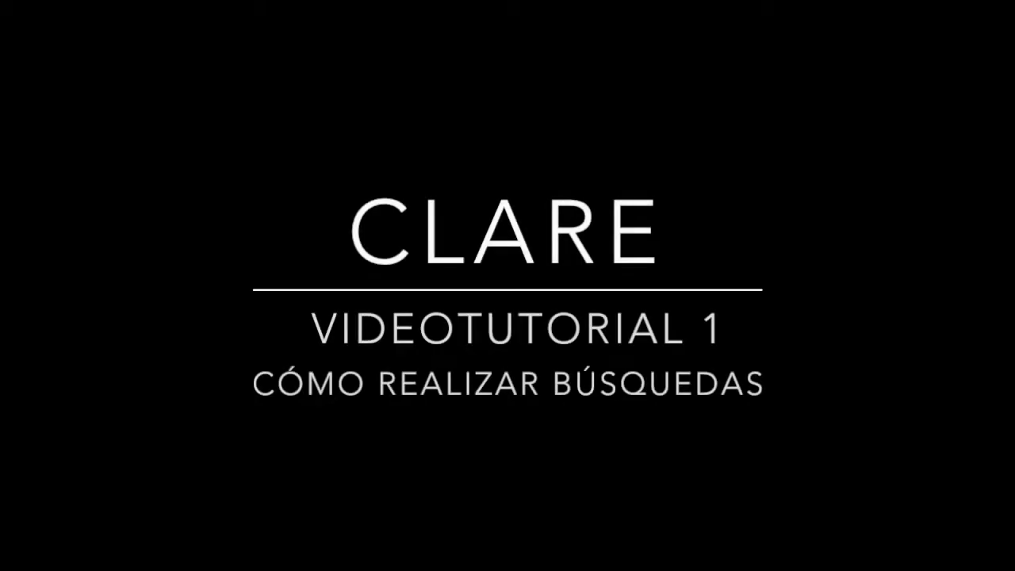